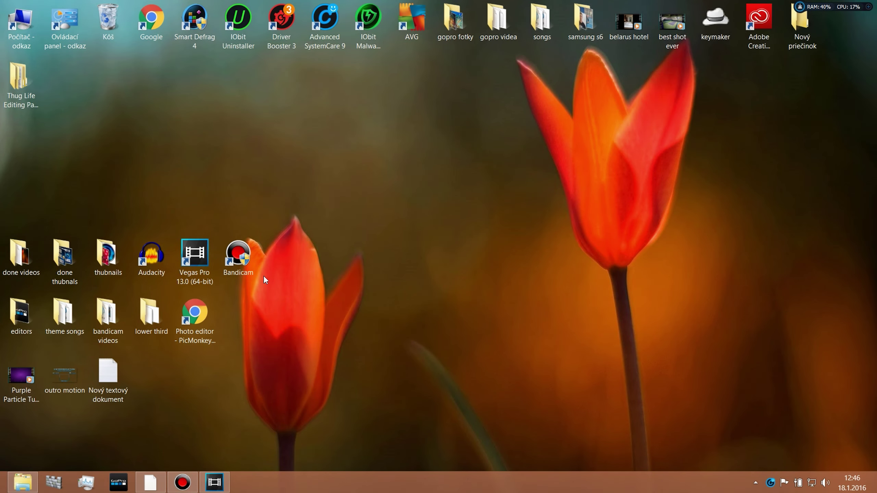
Search Google for 'dafont' and open the dafont.com result
{"action": "left_click", "coordinate": [151, 486]}
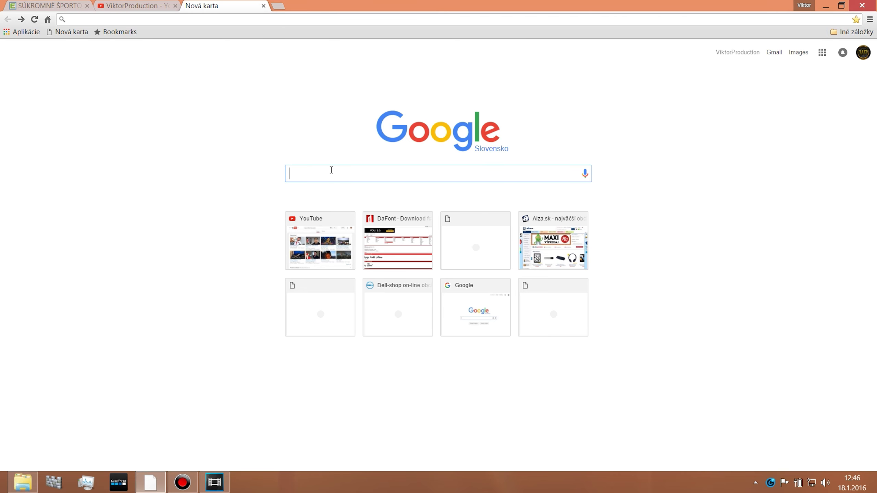
{"action": "type", "text": "d"}
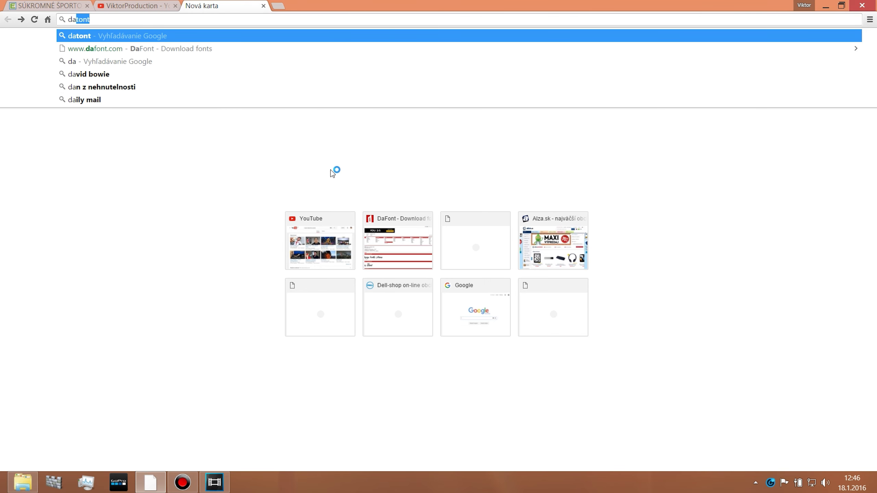
{"action": "type", "text": "afont"}
{"action": "key", "text": "Return"}
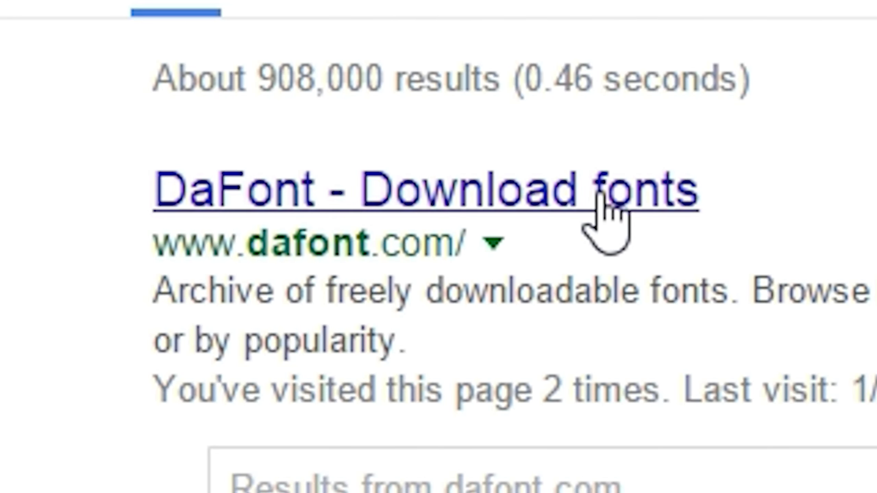
{"action": "left_click", "coordinate": [607, 216]}
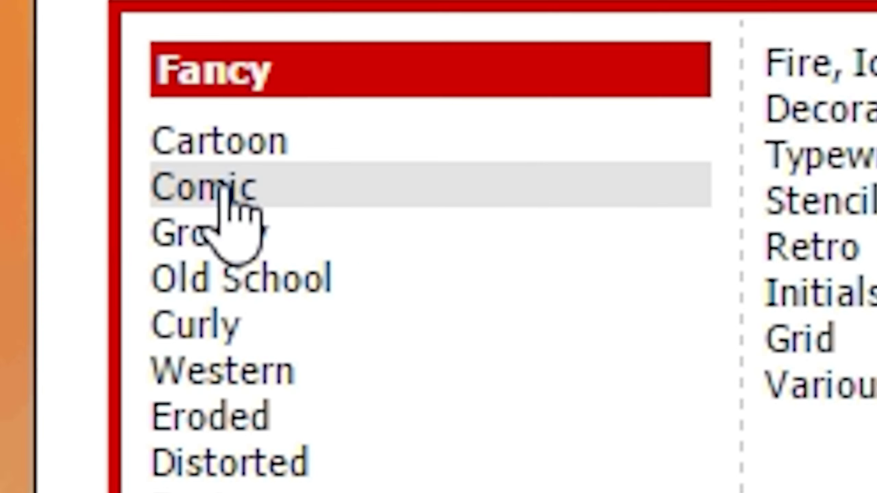
Download the Badaboom BB font from DaFont's Fancy > Comic listing
{"action": "left_click", "coordinate": [86, 157]}
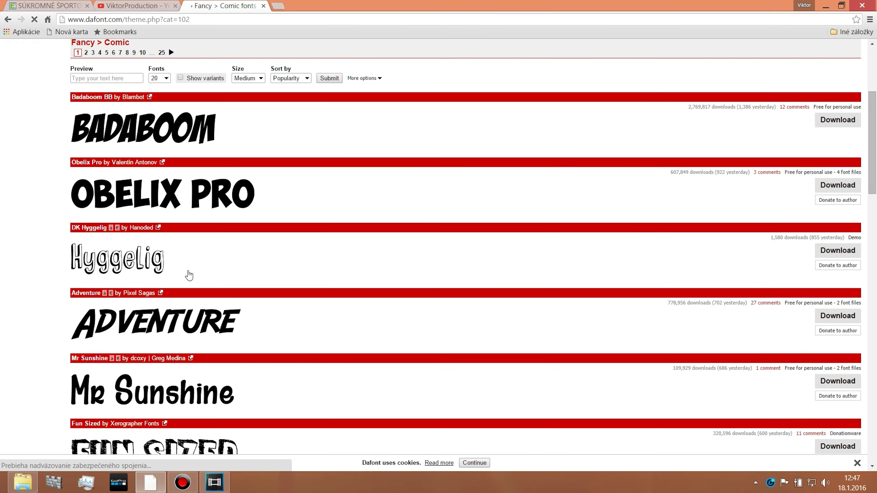
{"action": "scroll", "coordinate": [190, 275], "scroll_direction": "down", "scroll_amount": 2}
{"action": "scroll", "coordinate": [192, 247], "scroll_direction": "down", "scroll_amount": 2}
{"action": "scroll", "coordinate": [199, 237], "scroll_direction": "up", "scroll_amount": 2}
{"action": "scroll", "coordinate": [206, 239], "scroll_direction": "up", "scroll_amount": 2}
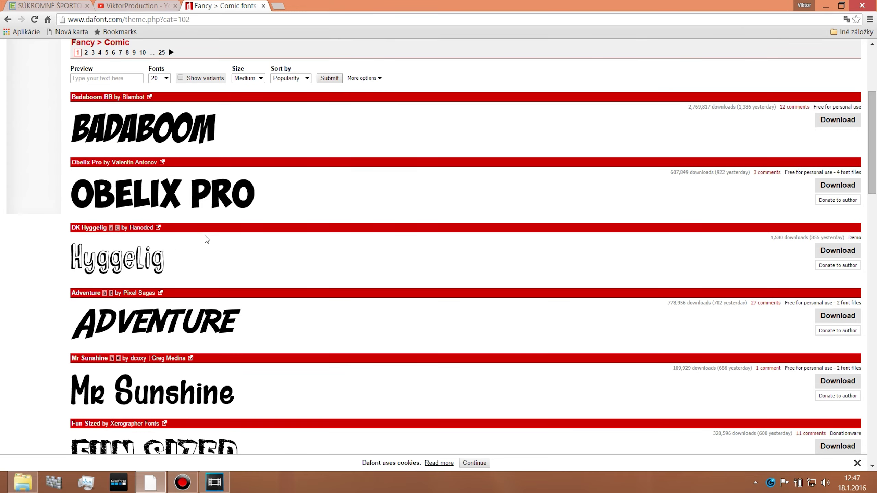
{"action": "scroll", "coordinate": [206, 239], "scroll_direction": "up", "scroll_amount": 1}
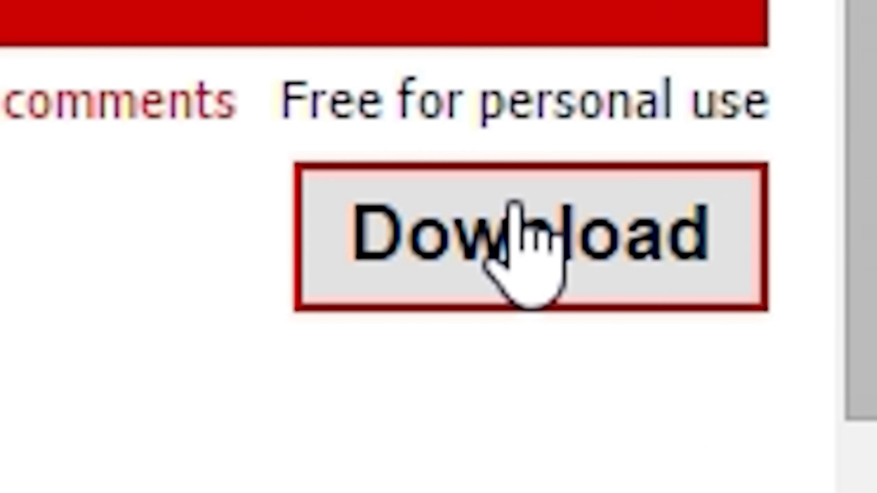
{"action": "left_click", "coordinate": [838, 164]}
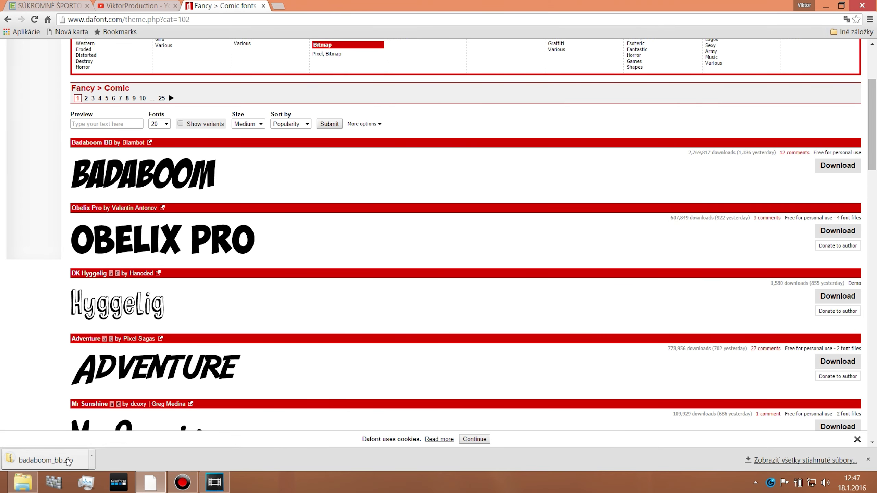
Install BADABB_ from the downloaded archive, replacing the existing font, then close both windows
{"action": "left_click", "coordinate": [67, 459]}
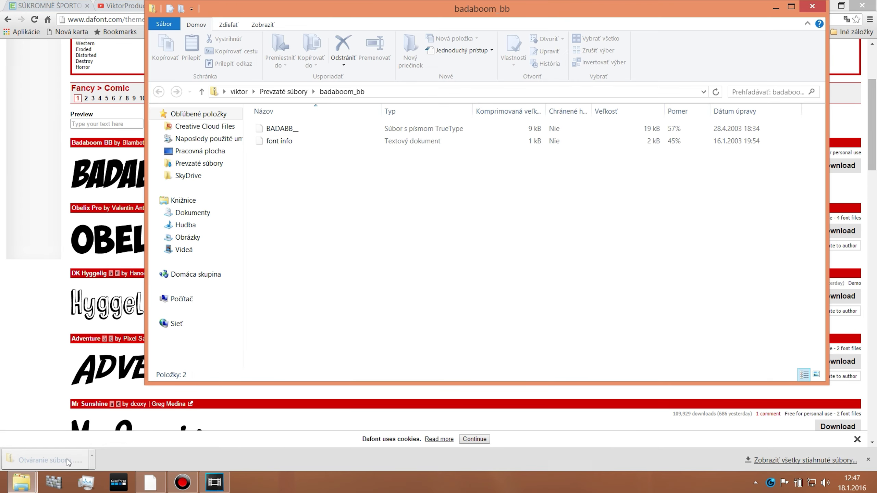
{"action": "left_click", "coordinate": [294, 131]}
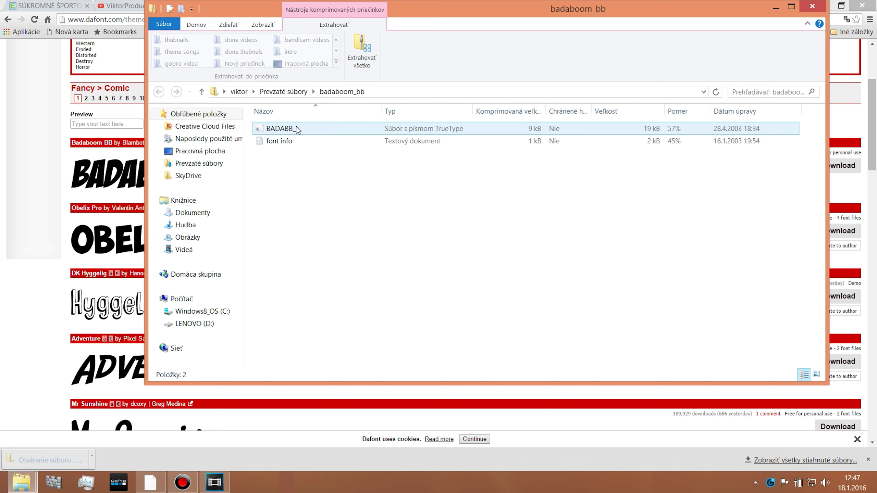
{"action": "double_click", "coordinate": [297, 130]}
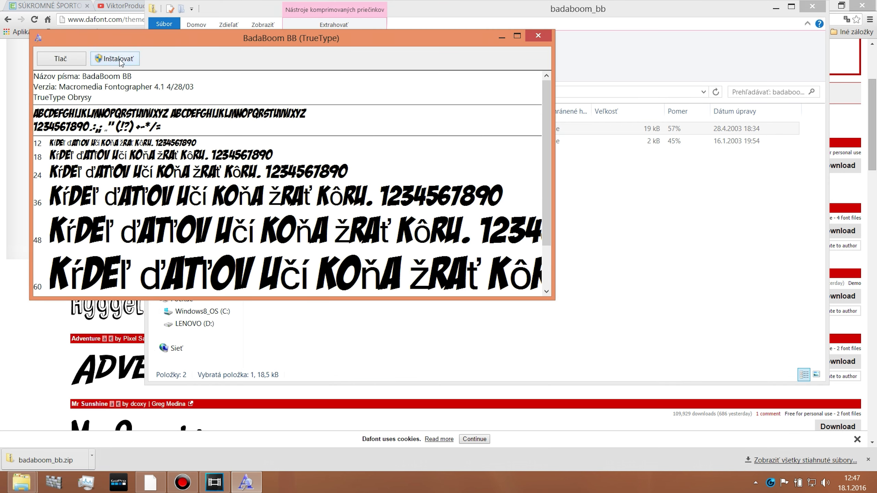
{"action": "left_click", "coordinate": [120, 60]}
{"action": "left_click", "coordinate": [472, 247]}
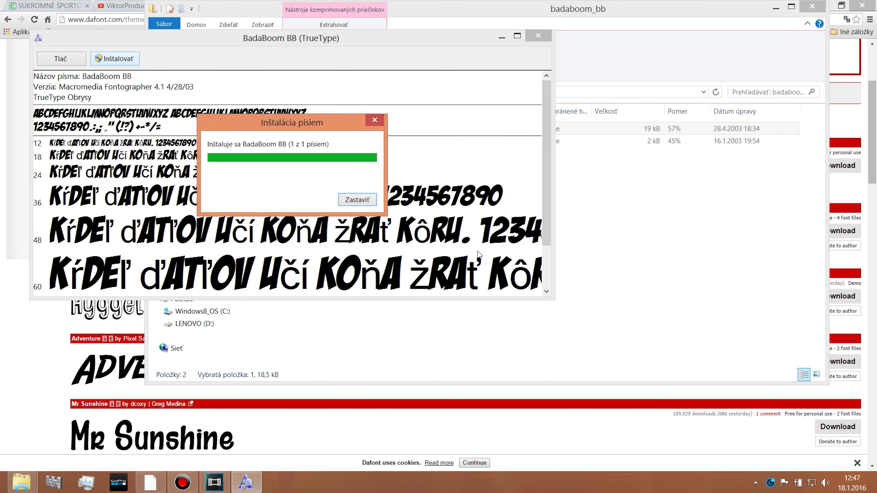
{"action": "left_click", "coordinate": [541, 38]}
{"action": "left_click", "coordinate": [822, 7]}
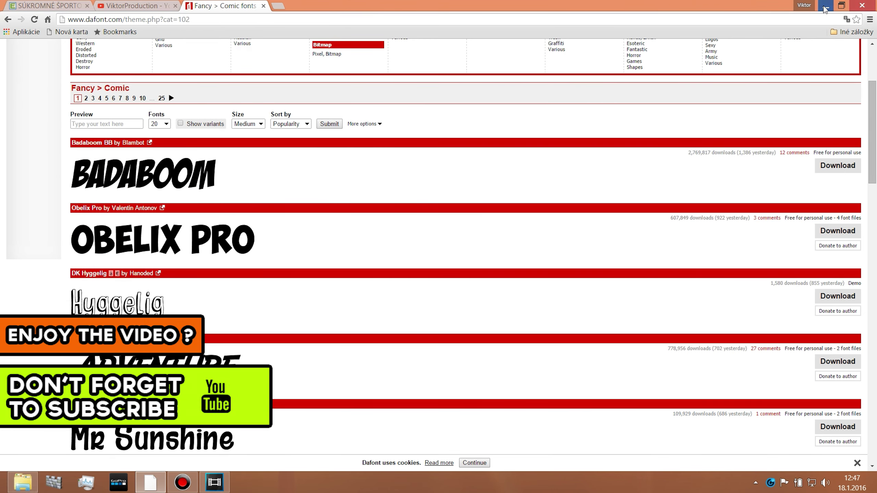
Switch to Vegas Pro and insert Text Media on the video track
{"action": "left_click", "coordinate": [826, 8]}
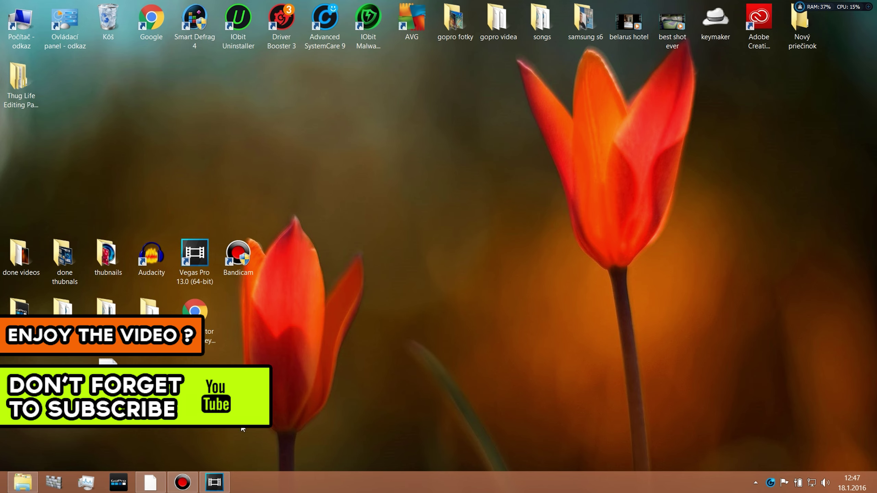
{"action": "left_click", "coordinate": [215, 483]}
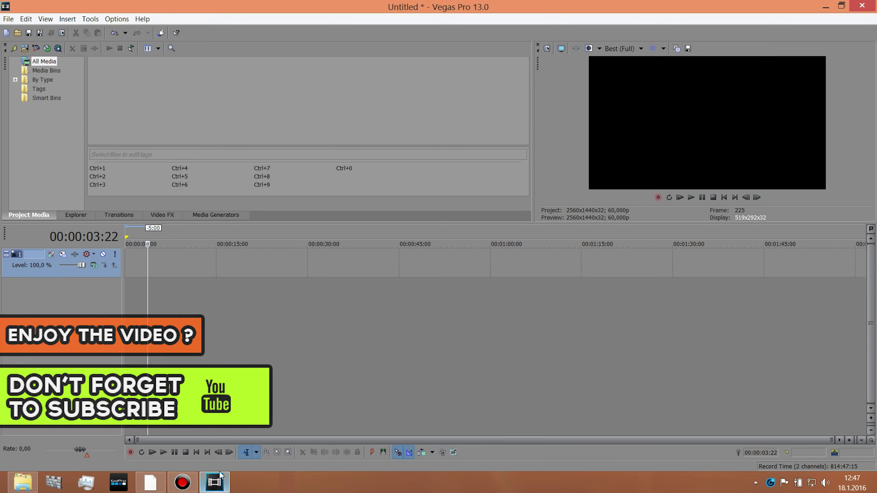
{"action": "right_click", "coordinate": [158, 261]}
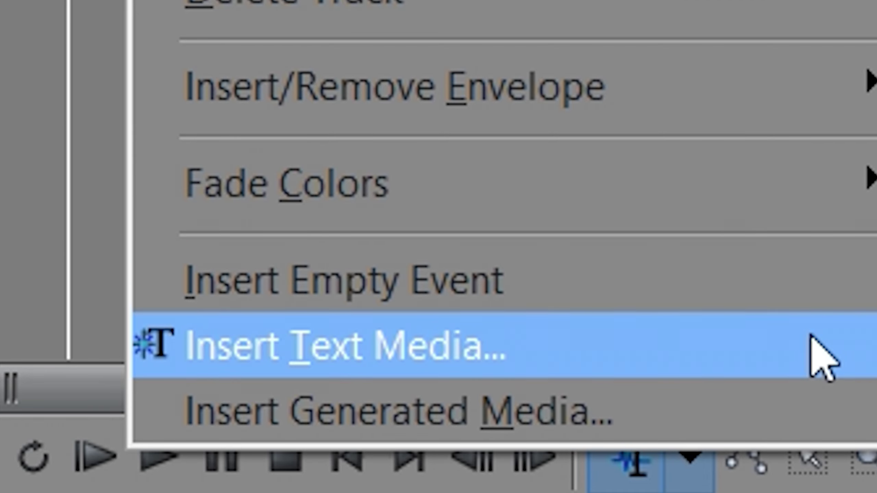
{"action": "left_click", "coordinate": [823, 356]}
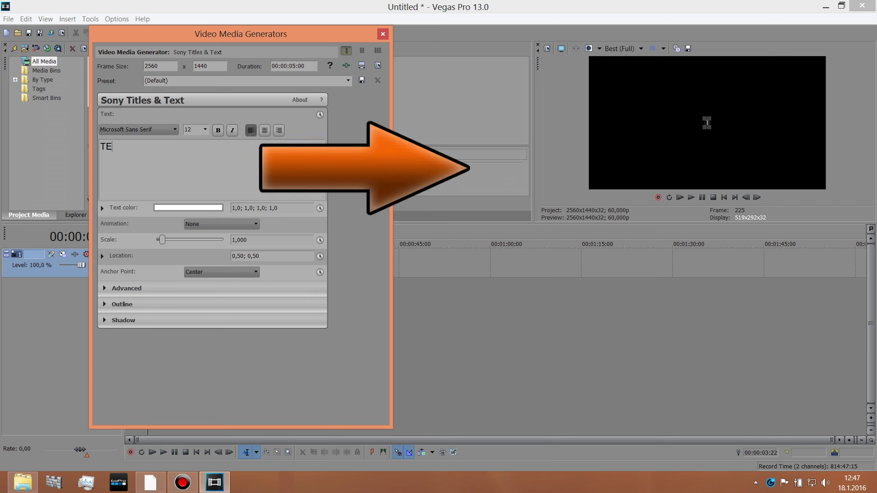
Set the TEST title's font to BadaBoom BB and scale it up large
{"action": "left_click", "coordinate": [720, 130]}
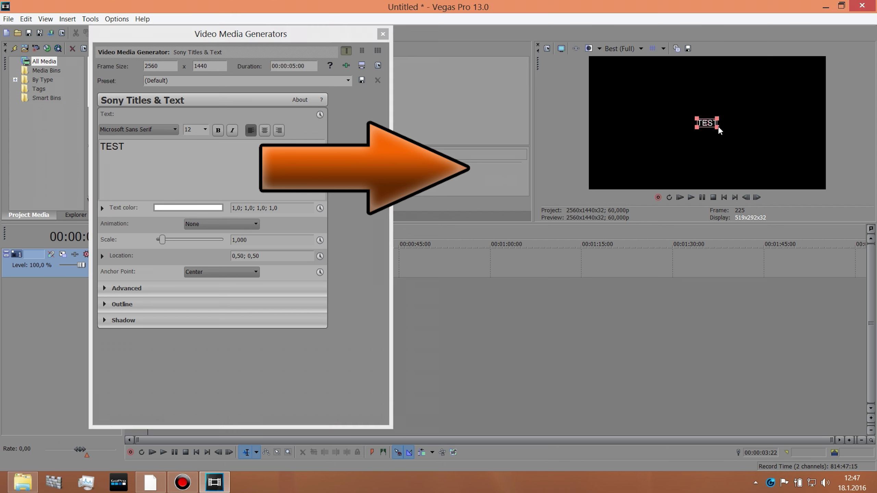
{"action": "left_click_drag", "start_coordinate": [747, 141], "coordinate": [801, 165]}
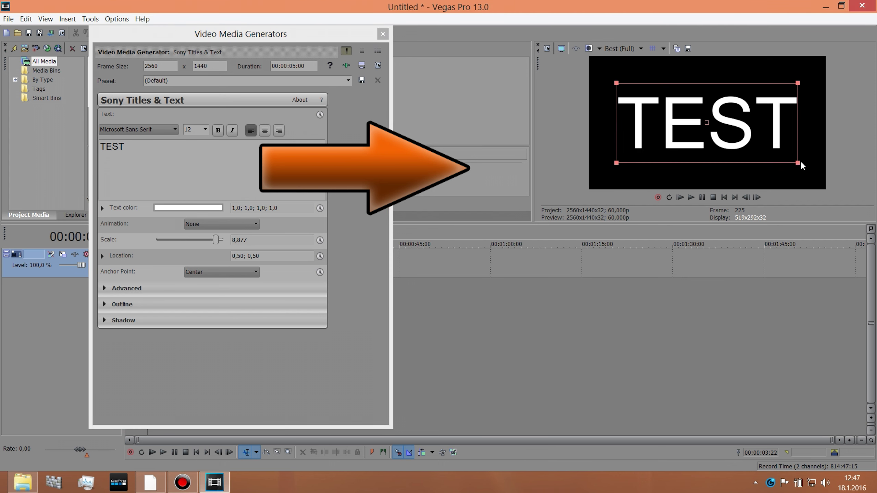
{"action": "left_click", "coordinate": [147, 152]}
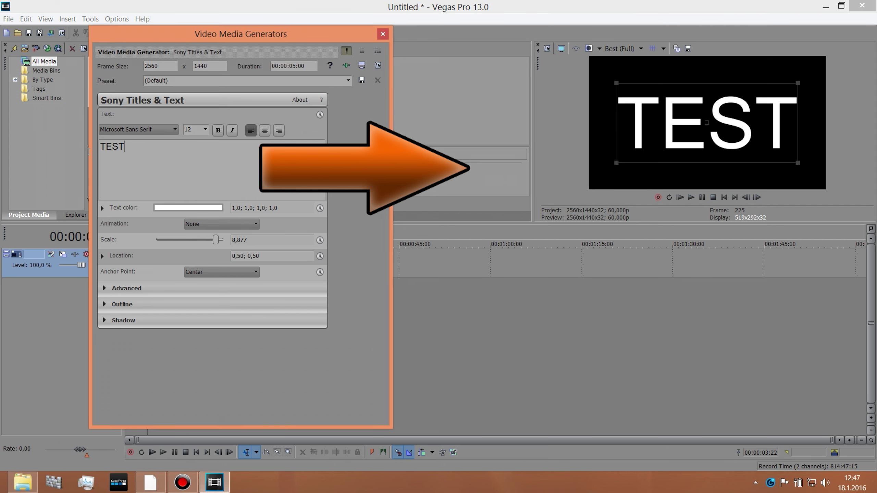
{"action": "left_click", "coordinate": [146, 129]}
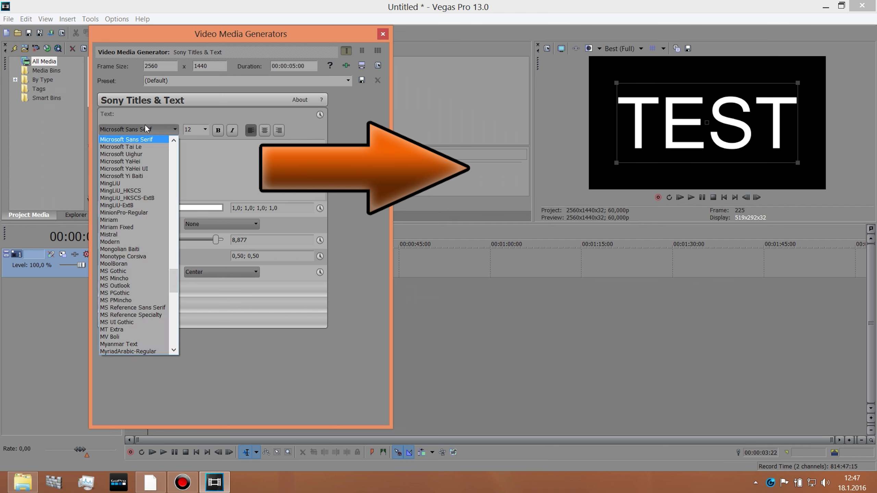
{"action": "key", "text": "b"}
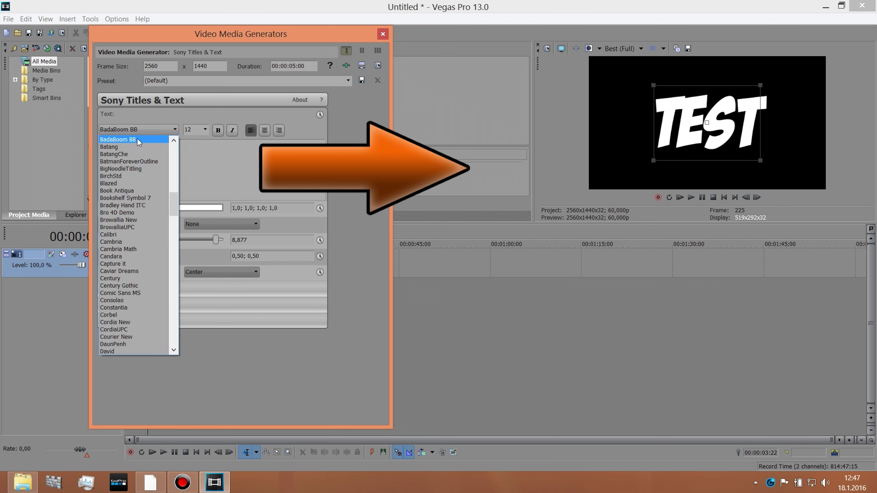
{"action": "left_click", "coordinate": [137, 139]}
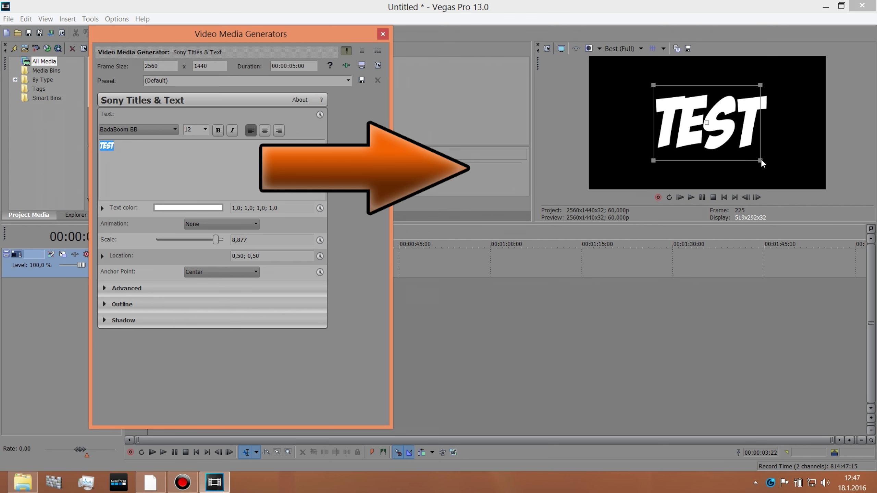
{"action": "left_click_drag", "start_coordinate": [763, 163], "coordinate": [790, 177]}
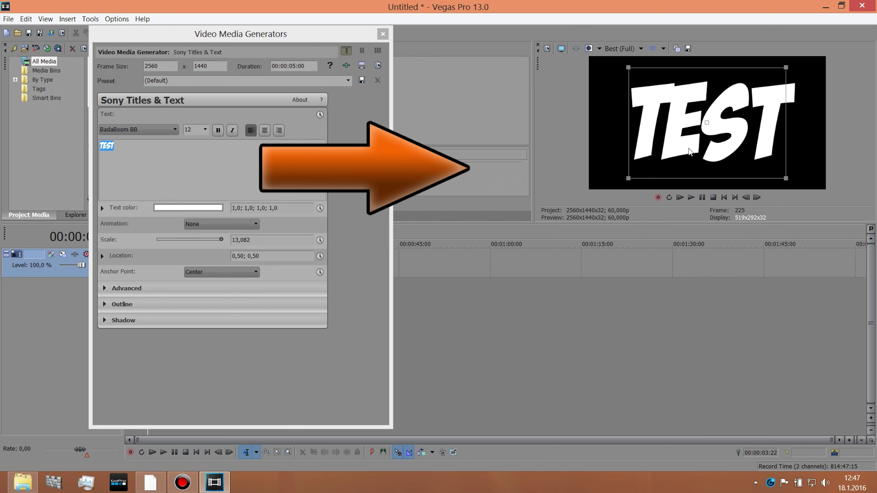
Close the title dialog, keeping TEST on the timeline, and minimize Vegas Pro
{"action": "left_click", "coordinate": [382, 33]}
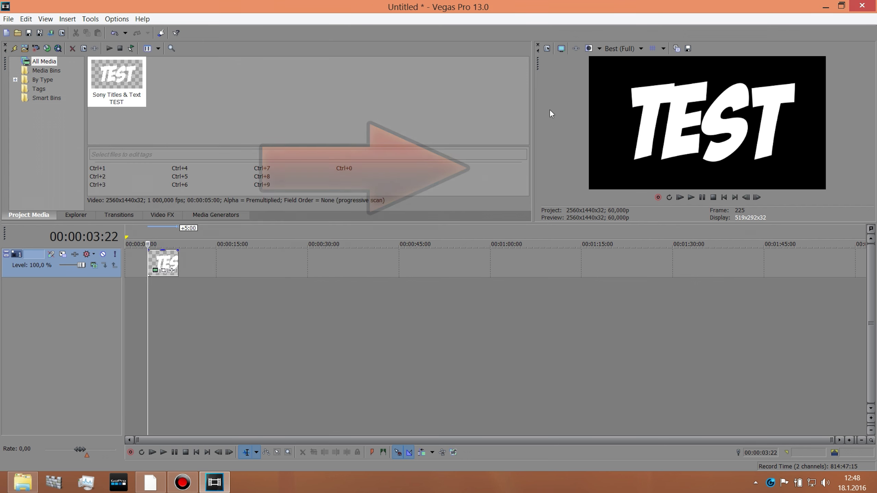
{"action": "left_click", "coordinate": [825, 7]}
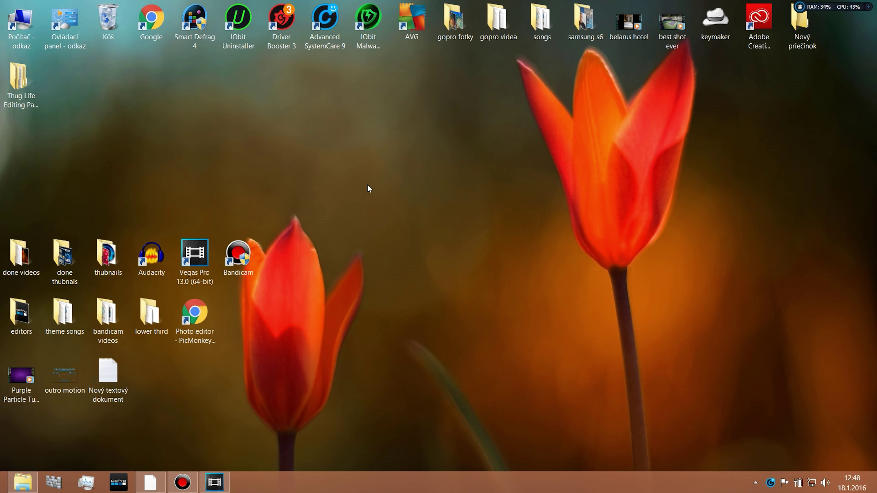